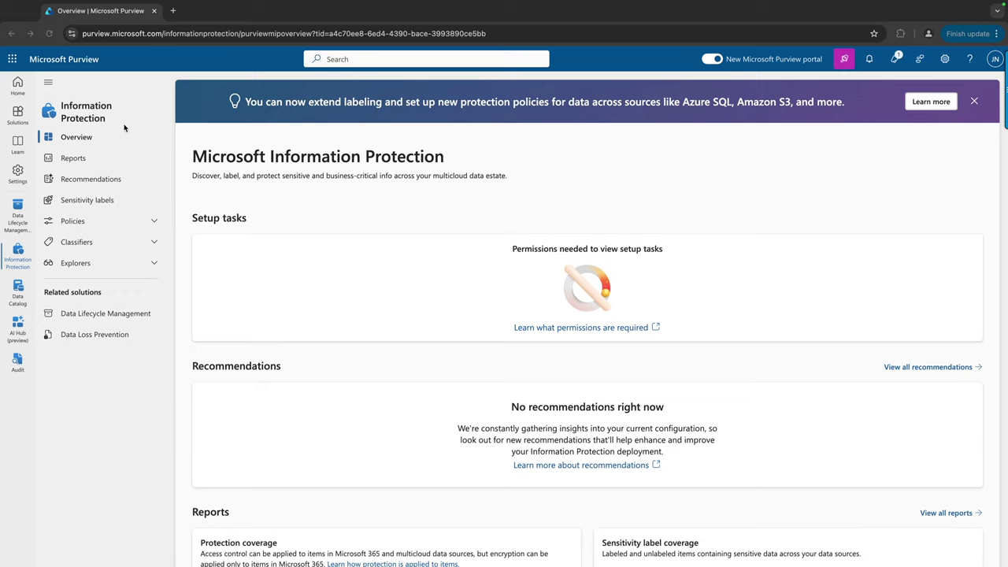
# Show the Sensitivity labels page listing Public, Internal and Classified with their priorities
pyautogui.click(107, 200)
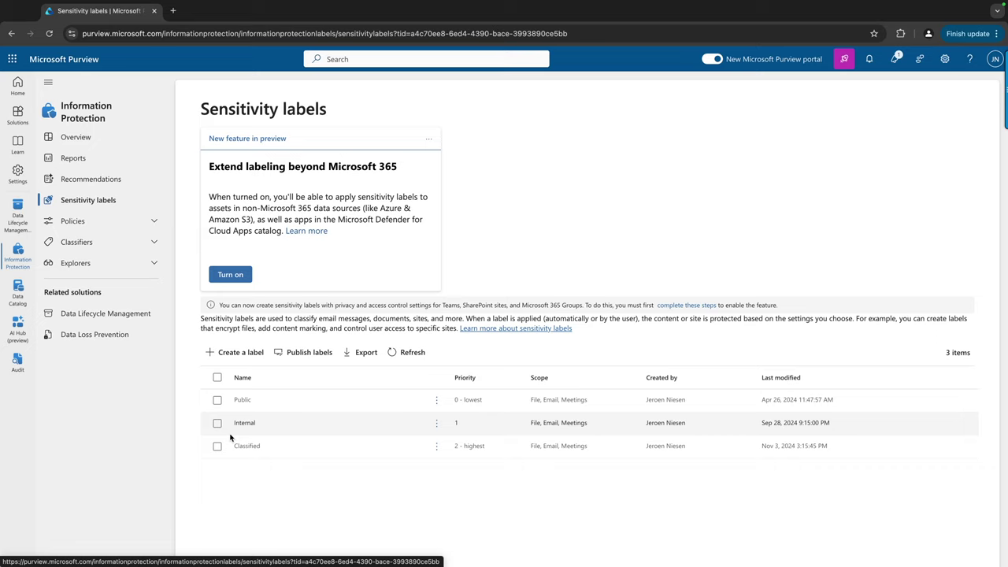
# Edit the Classified label and advance past Label details, Scope and Items to Access control
pyautogui.click(247, 445)
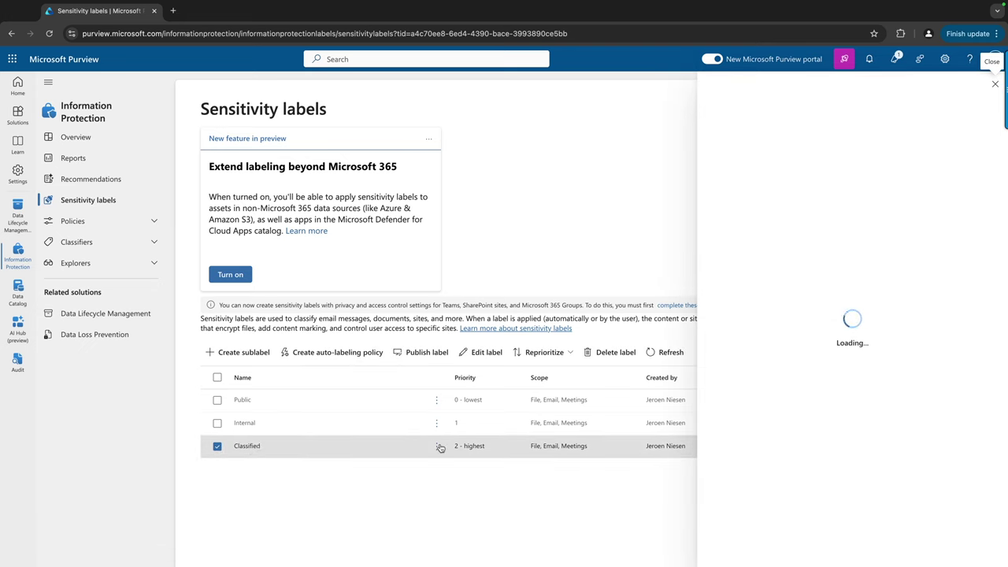
pyautogui.click(975, 146)
pyautogui.click(950, 170)
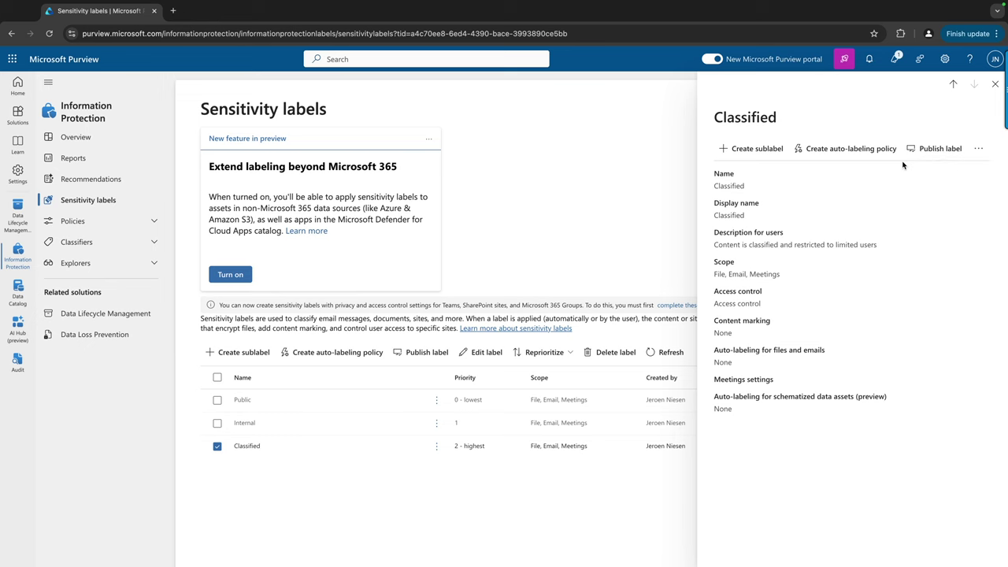
pyautogui.press('super+plus')
pyautogui.press('super+plus')
pyautogui.press('super+plus')
pyautogui.press('super+plus')
pyautogui.press('super+plus')
pyautogui.press('super+plus')
pyautogui.press('super+plus')
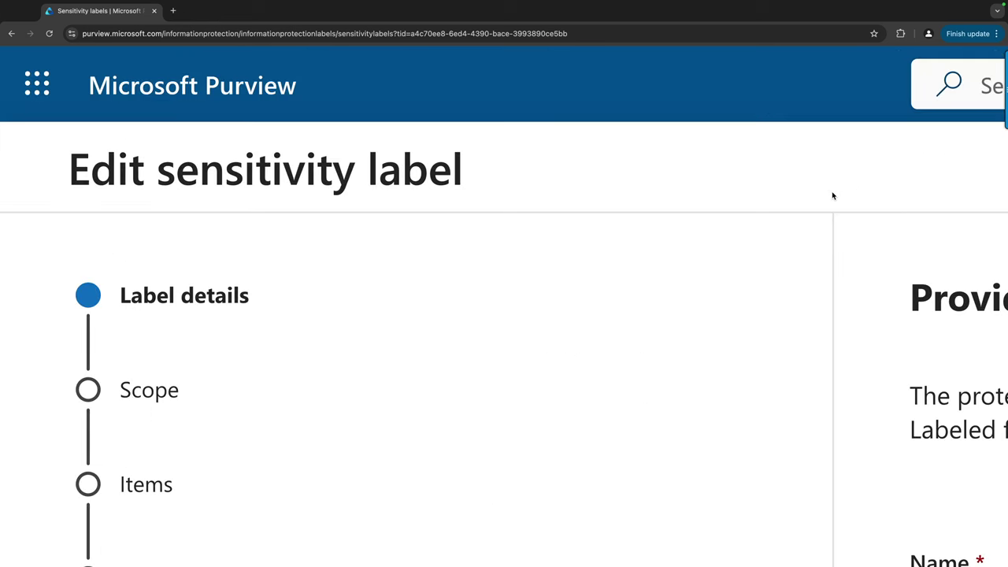
pyautogui.press('super+0')
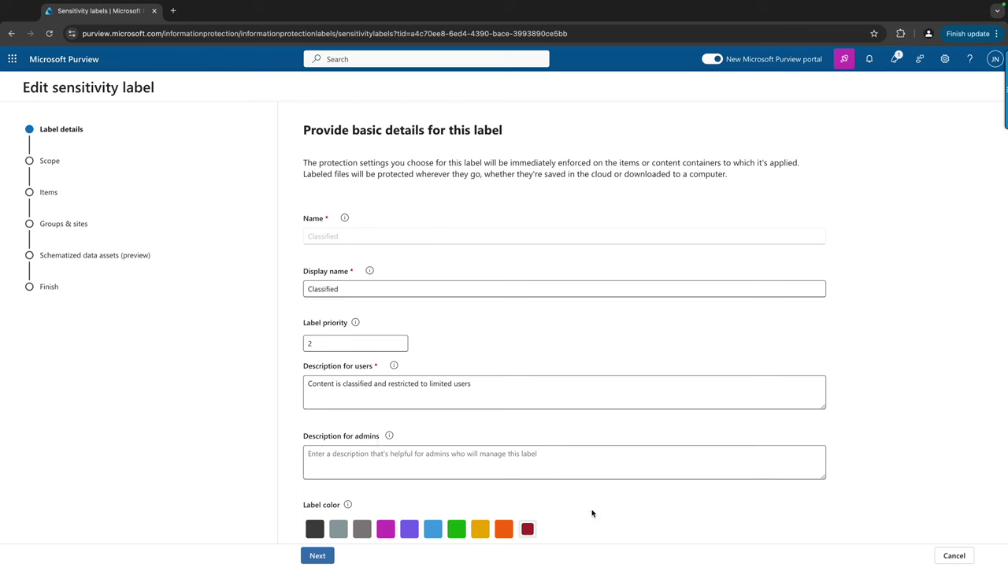
pyautogui.click(317, 555)
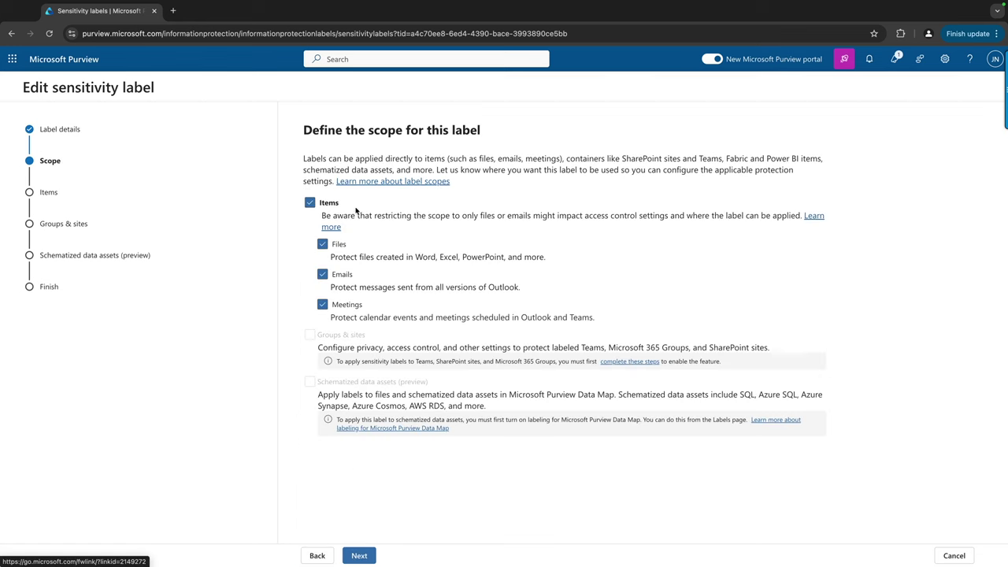
pyautogui.click(366, 556)
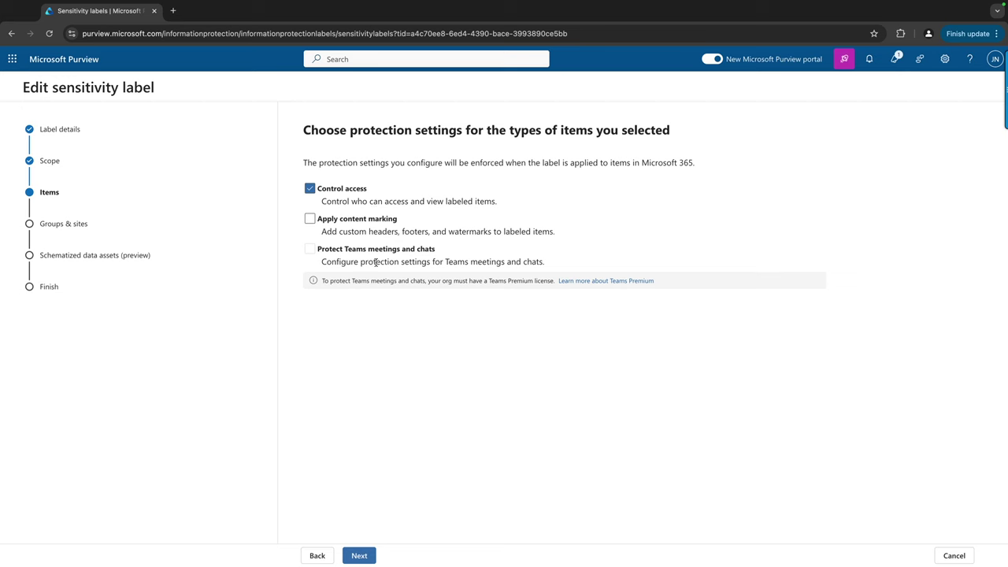
pyautogui.click(359, 555)
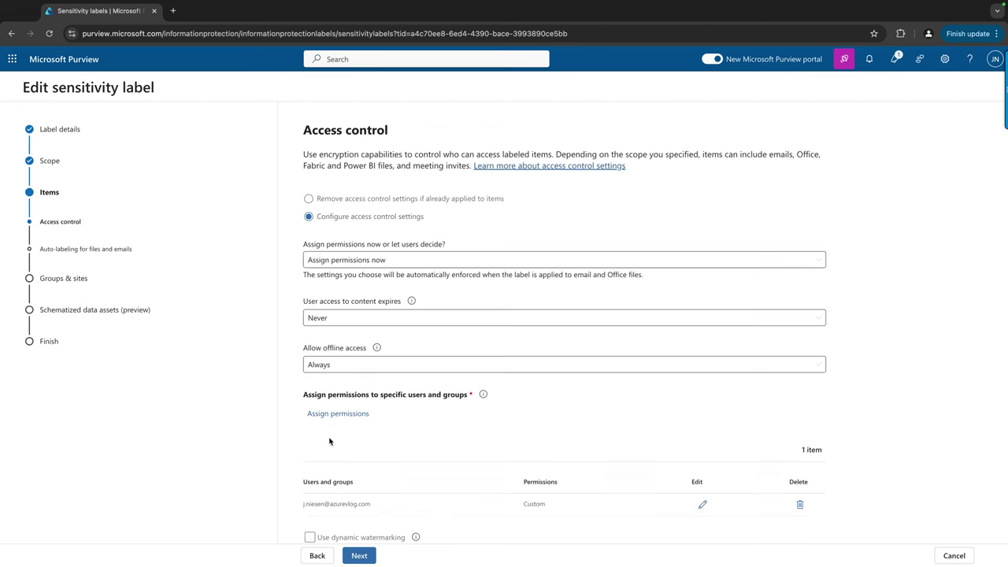
# Scroll Classified's access control down to the assigned user with Custom permissions
pyautogui.scroll(-1, 438, 418)
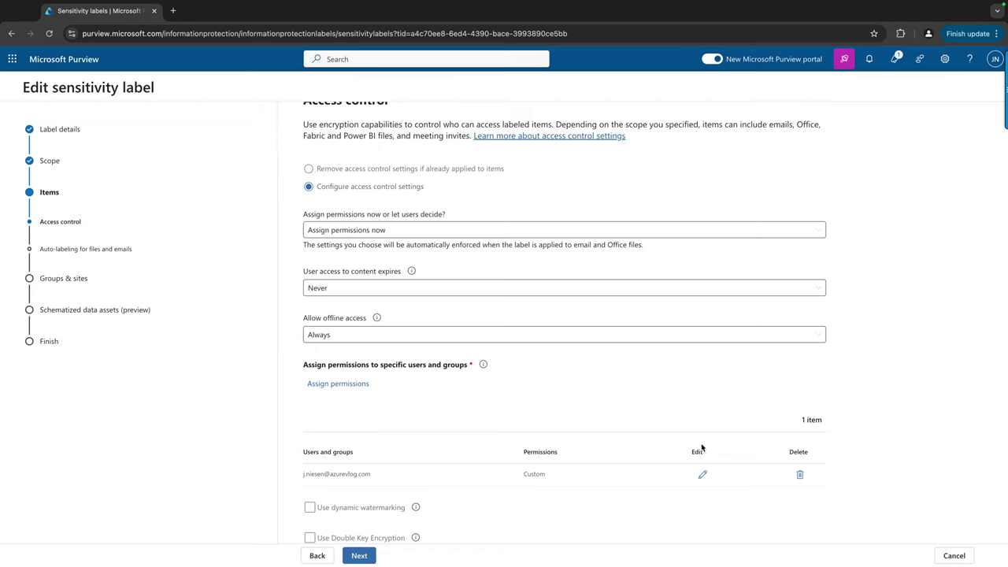
# Inspect the assigned user's Custom rights on Classified, then cancel both permission panels unchanged
pyautogui.click(702, 474)
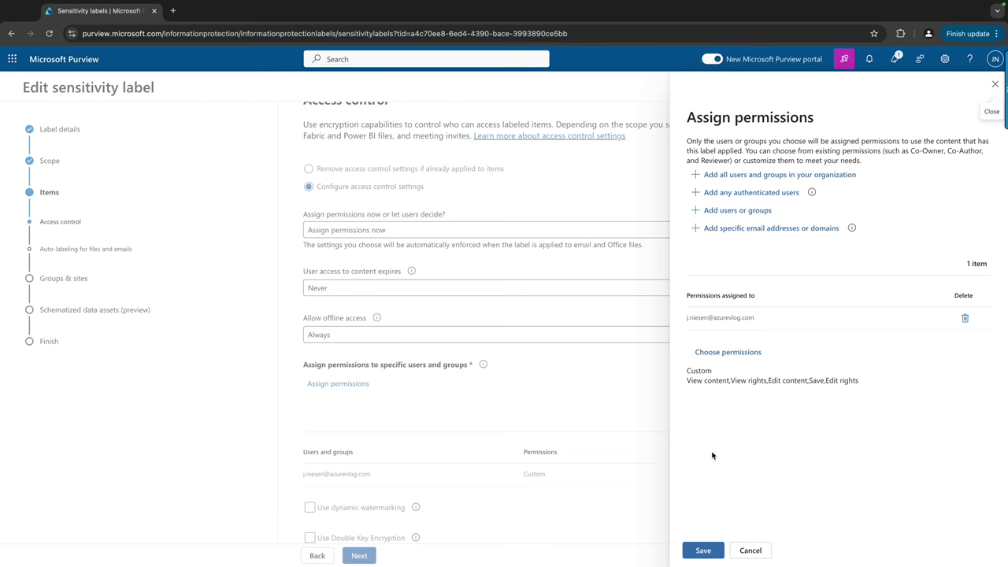
pyautogui.click(732, 353)
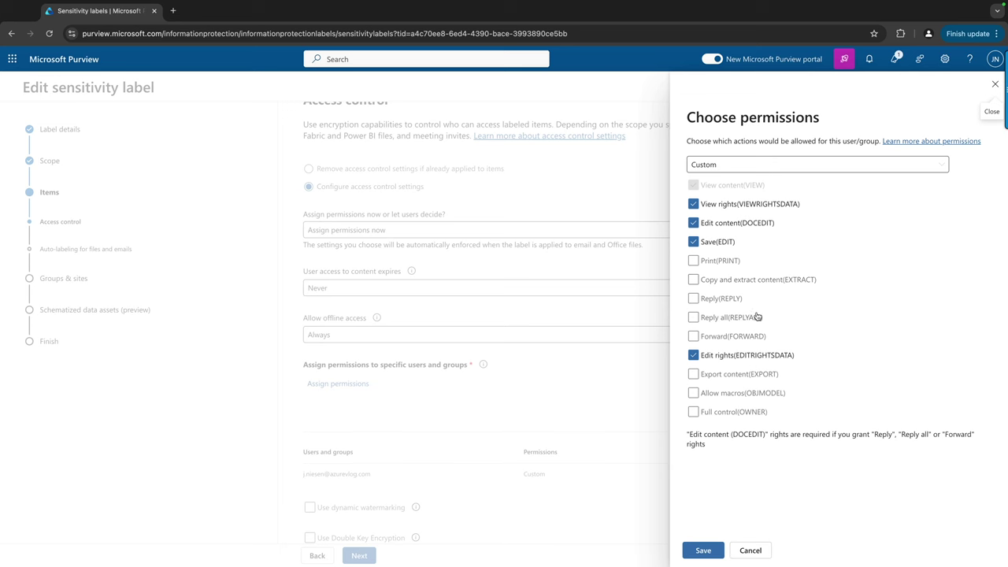
pyautogui.click(752, 551)
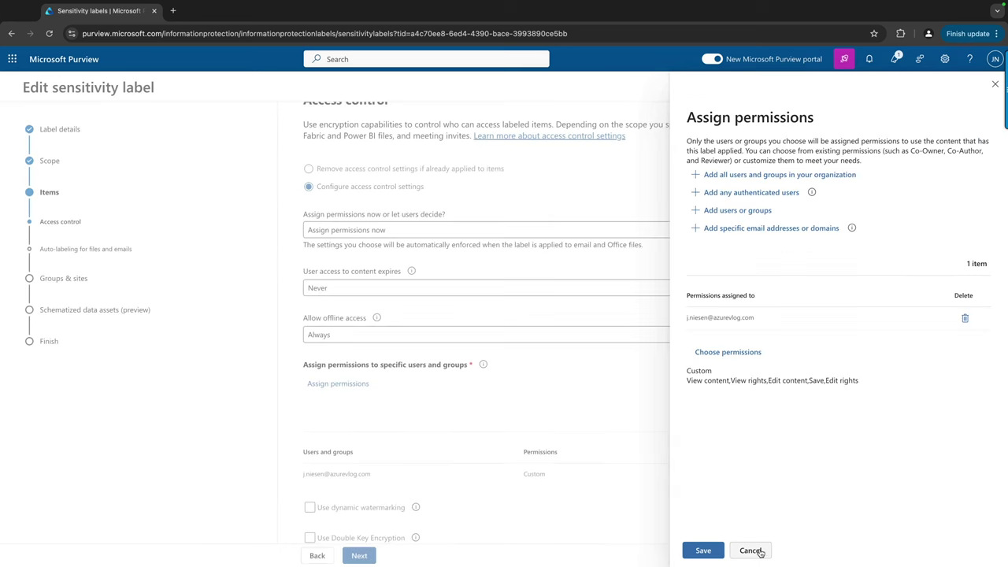
pyautogui.click(754, 550)
# Cancel the Classified edit, then edit the Internal label and advance to its Items settings
pyautogui.click(951, 550)
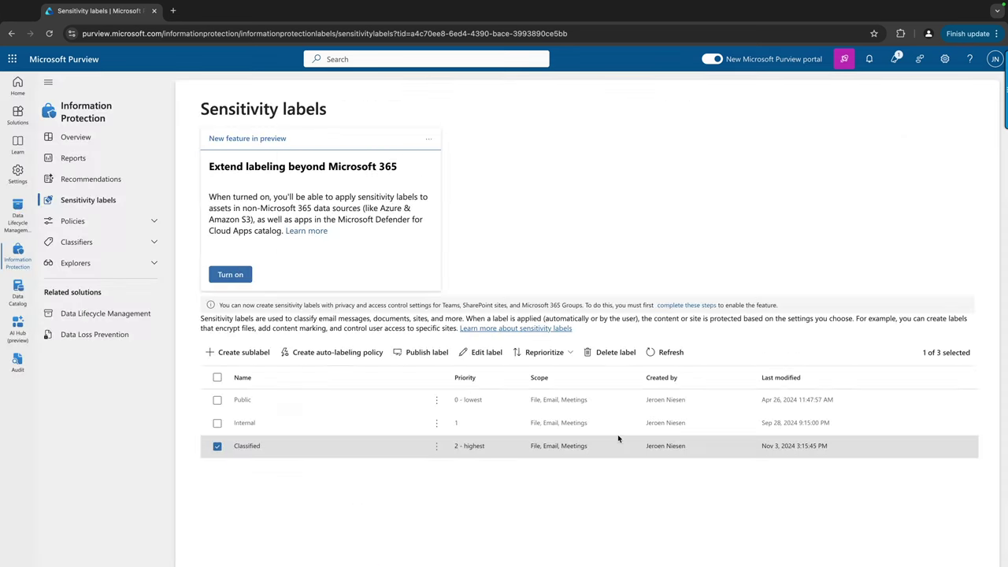
pyautogui.click(218, 445)
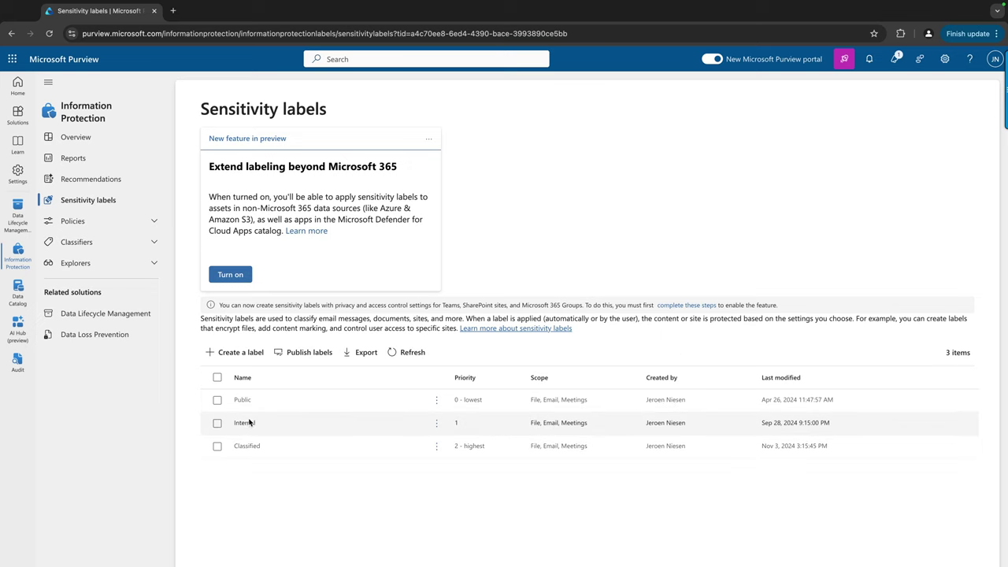
pyautogui.click(246, 423)
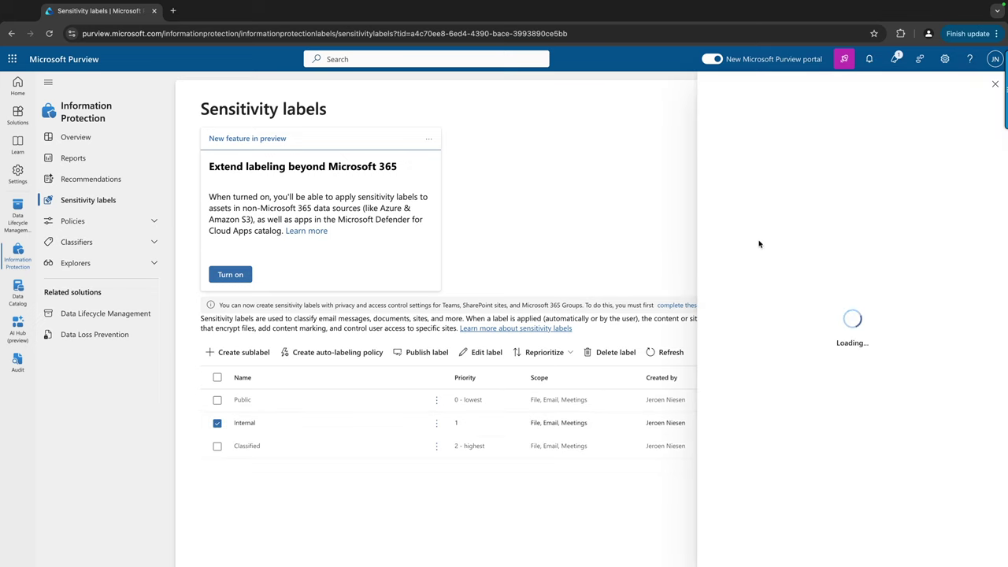
pyautogui.click(975, 149)
pyautogui.click(958, 171)
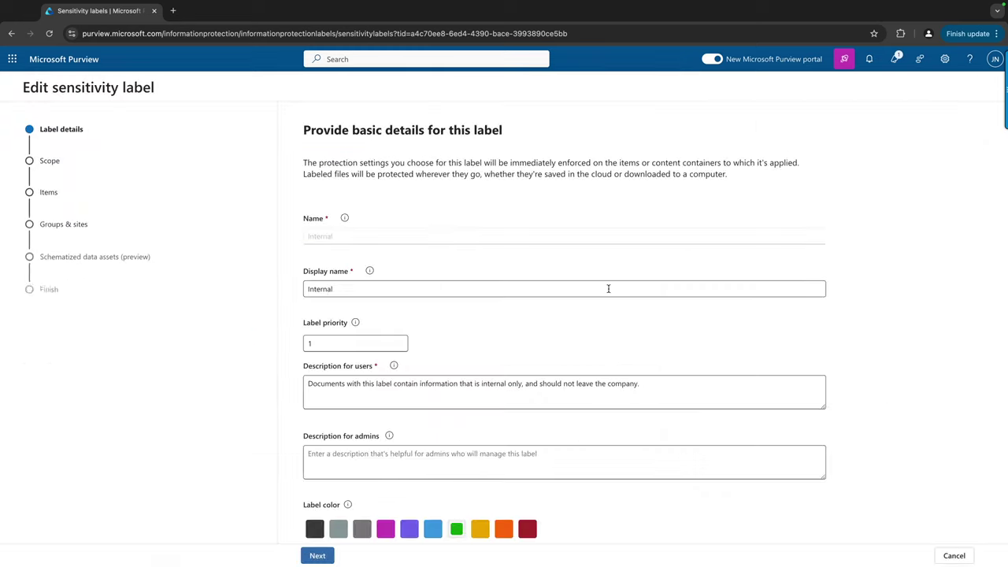
pyautogui.click(333, 551)
pyautogui.click(355, 553)
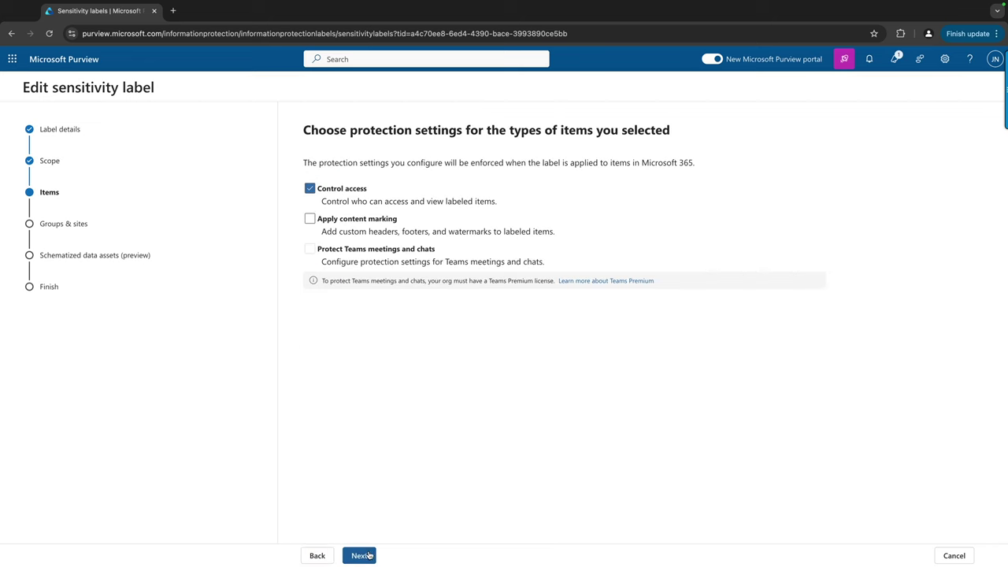
# Advance Internal to Access control and view the assigned user's Editor permission set
pyautogui.click(358, 556)
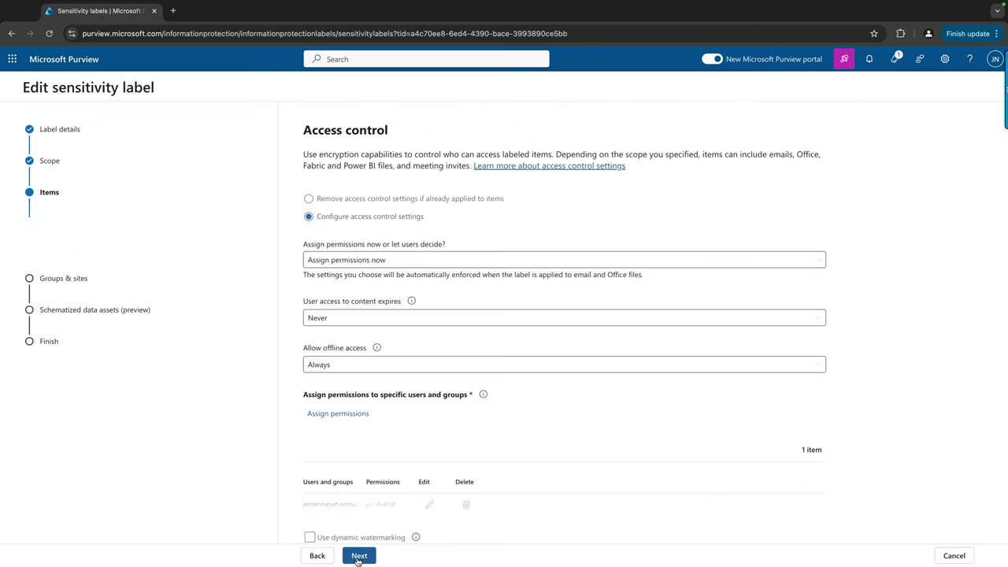
pyautogui.scroll(-1, 383, 422)
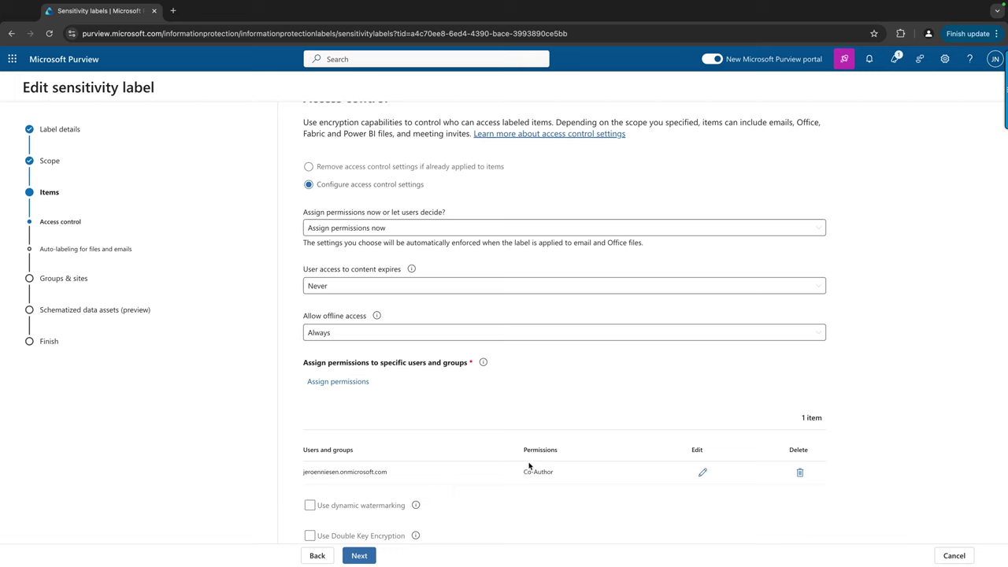
pyautogui.click(702, 472)
pyautogui.click(726, 354)
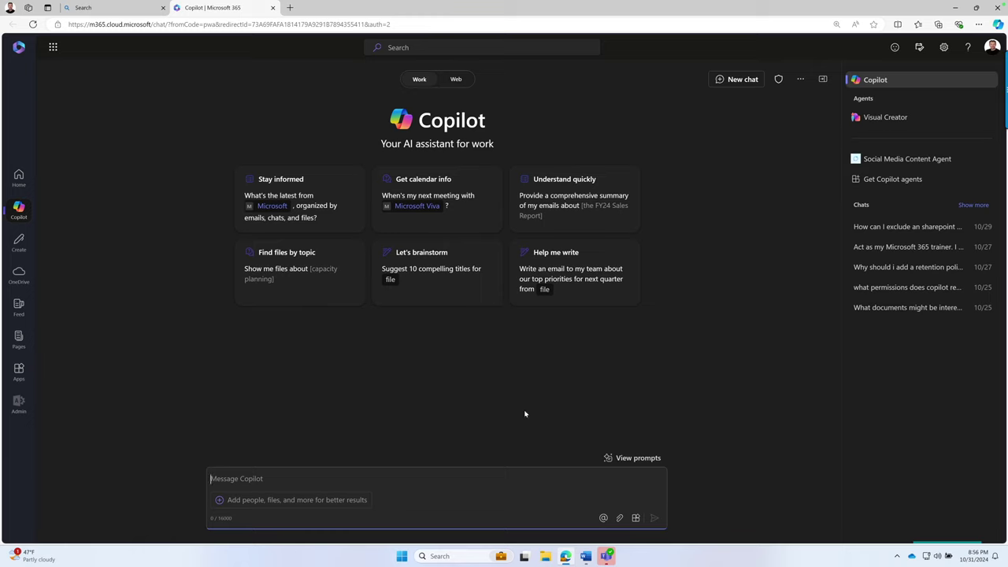
# Ask Copilot 'Please summerize' with Intellectual Property.docx attached; it refuses the protected content
pyautogui.click(585, 556)
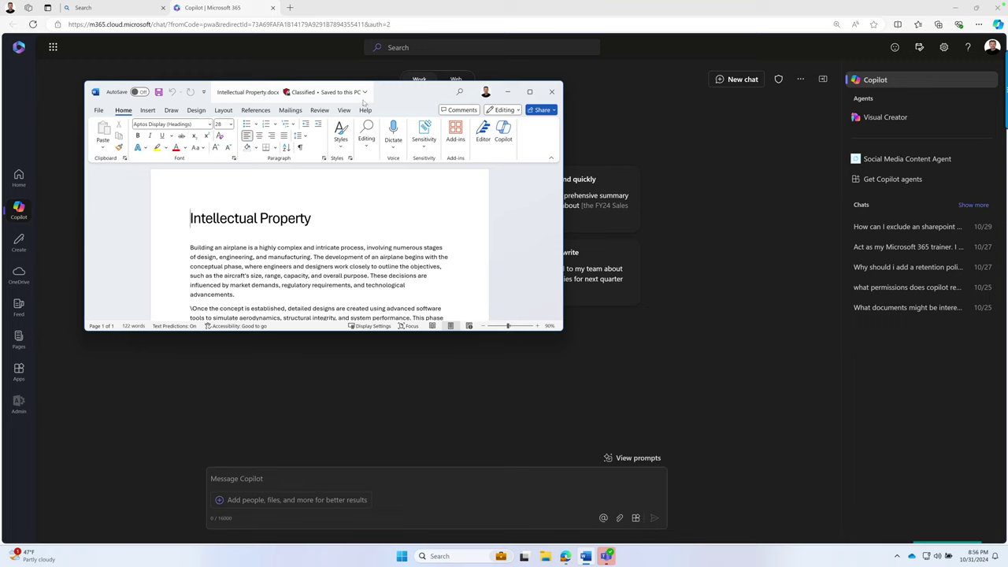
pyautogui.click(346, 423)
pyautogui.click(249, 478)
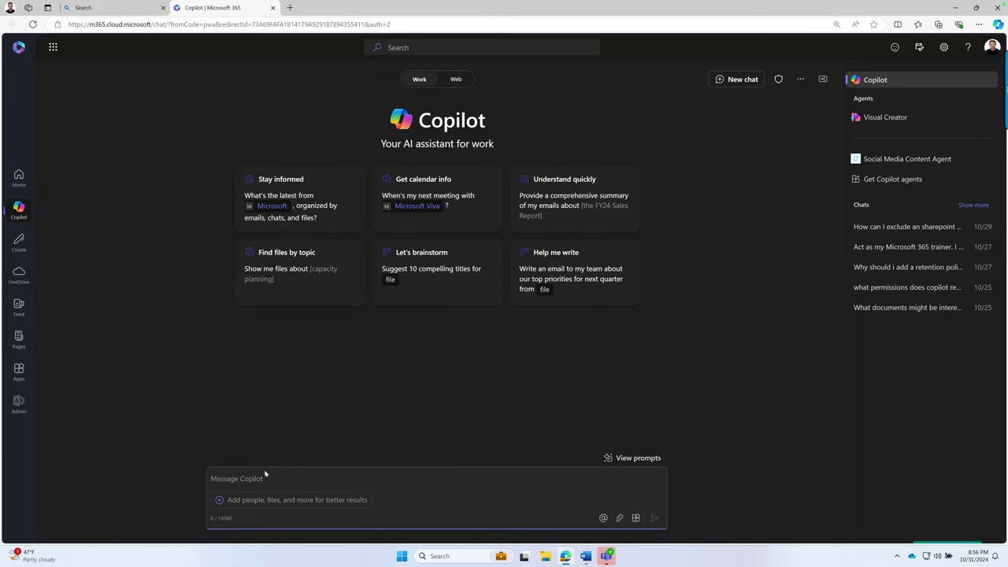
pyautogui.write('Please summerize /')
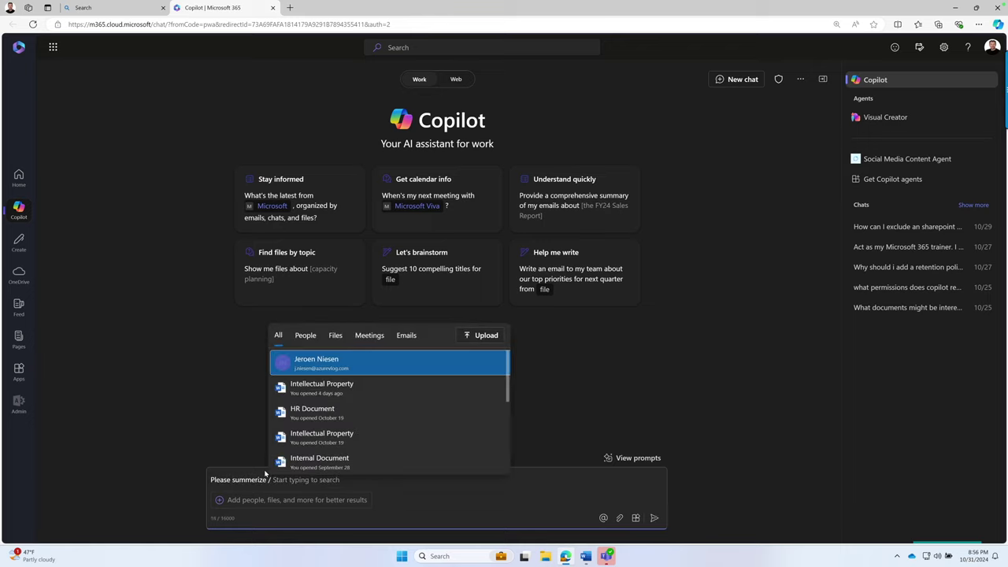
pyautogui.click(335, 335)
pyautogui.click(330, 359)
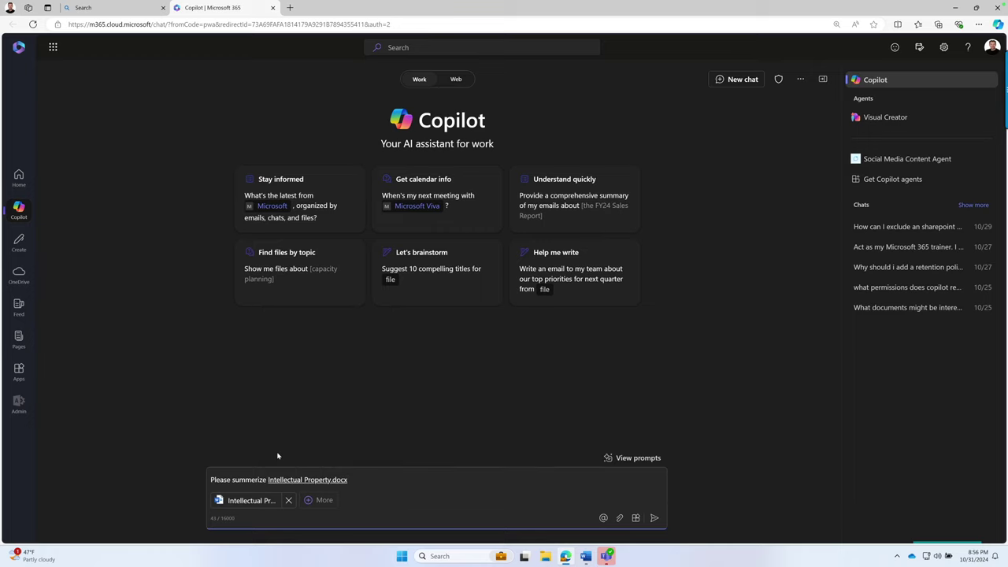
pyautogui.click(654, 517)
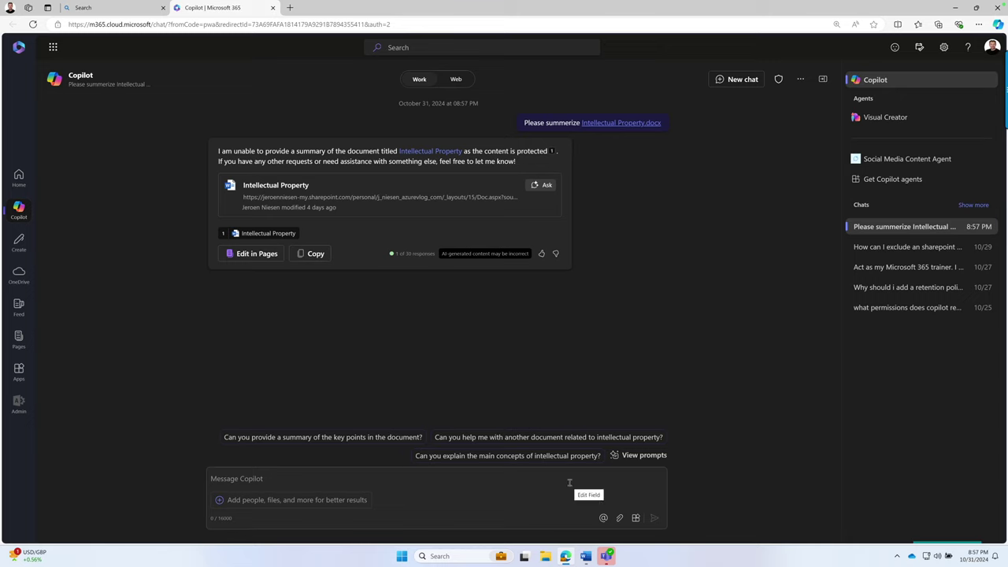
# Relabel Intellectual Property.docx as Public, justified by 'Previous label no longer applies'
pyautogui.click(585, 556)
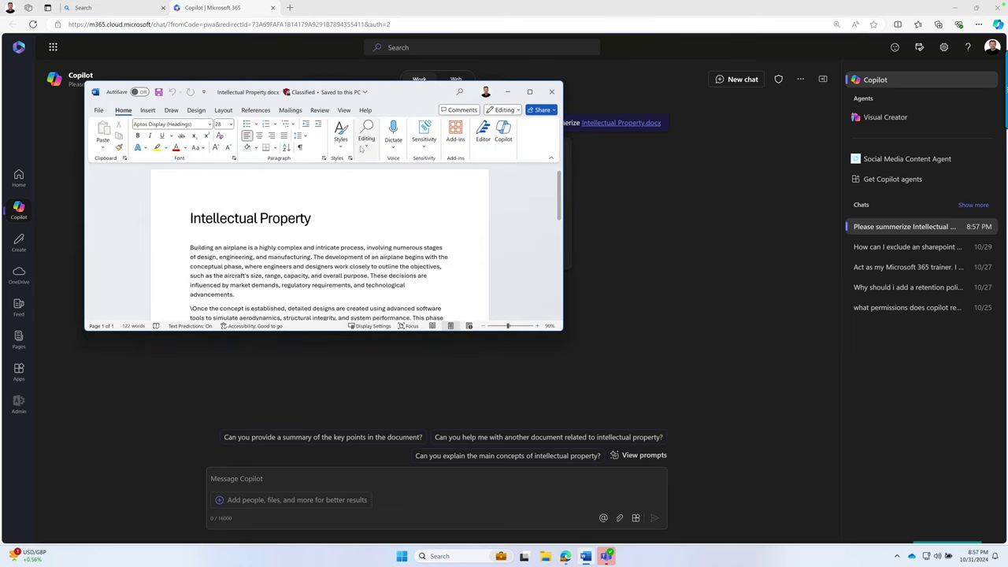
pyautogui.click(283, 92)
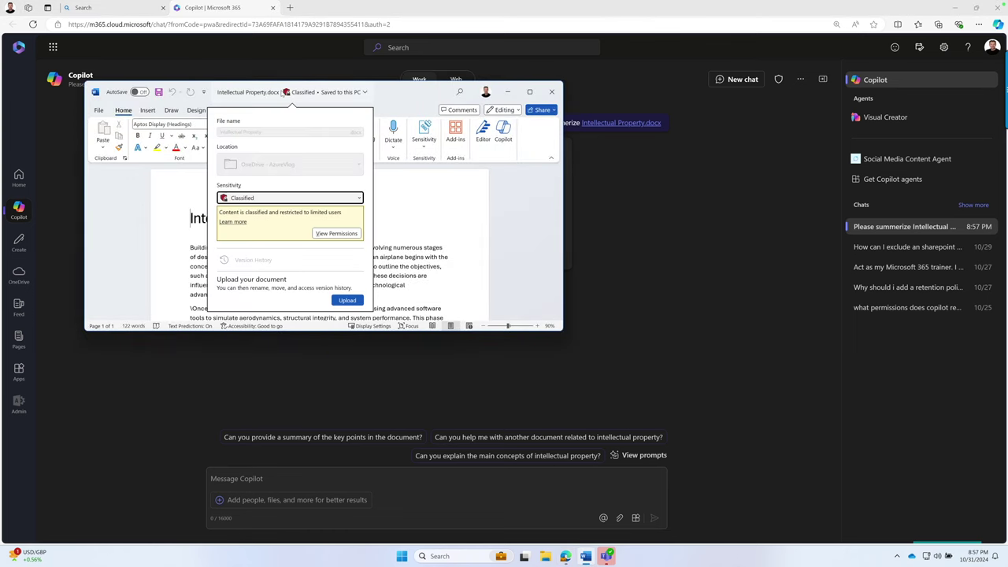
pyautogui.click(285, 199)
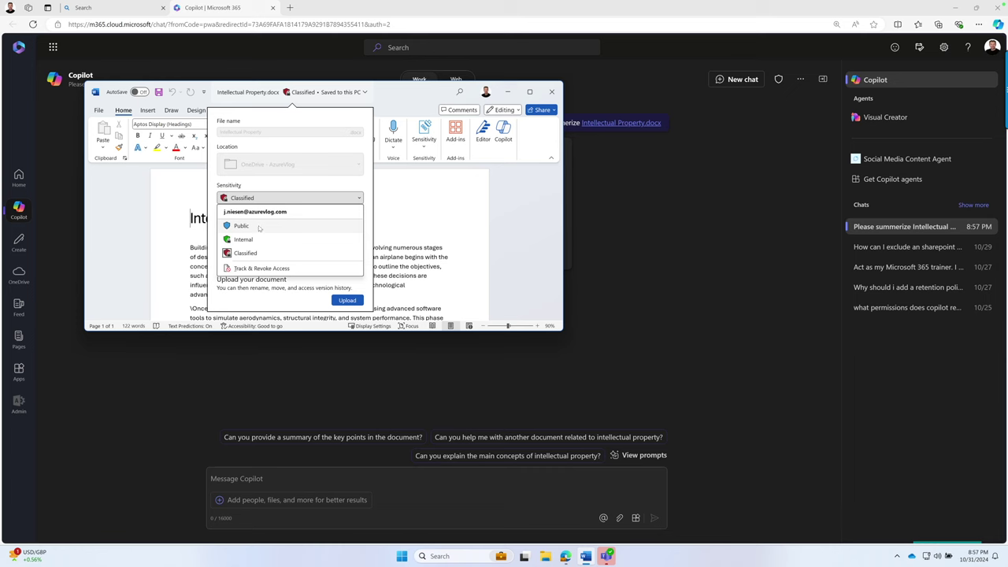
pyautogui.click(257, 228)
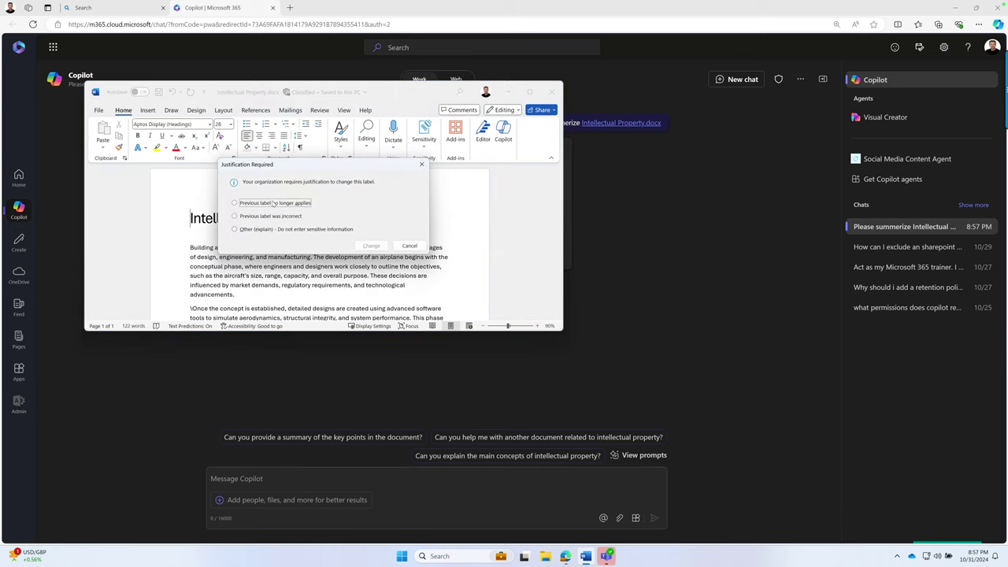
pyautogui.click(277, 204)
pyautogui.click(370, 247)
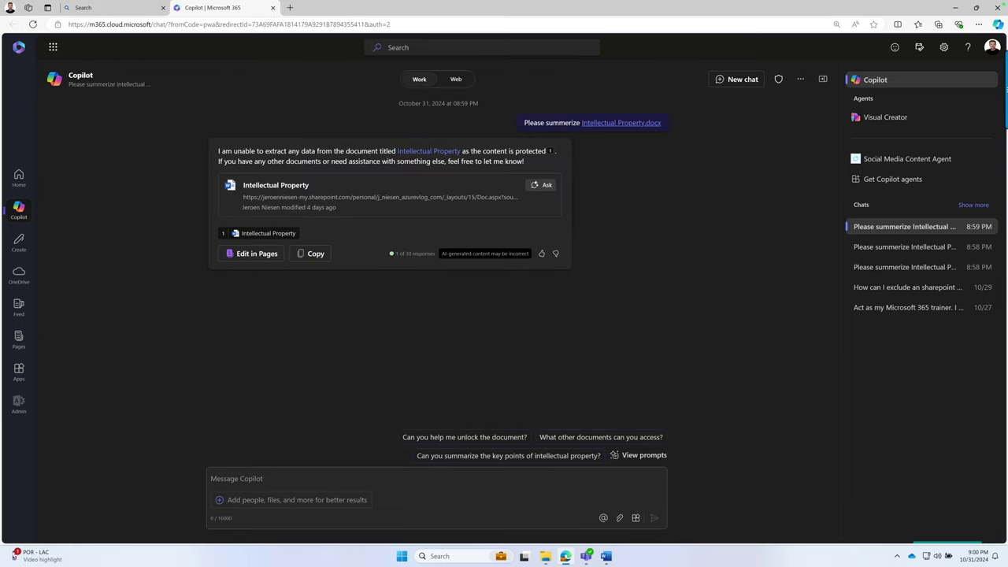
# Start a new Copilot prompt 'Please summarize:' referencing Intellectual Property.docx
pyautogui.click(258, 480)
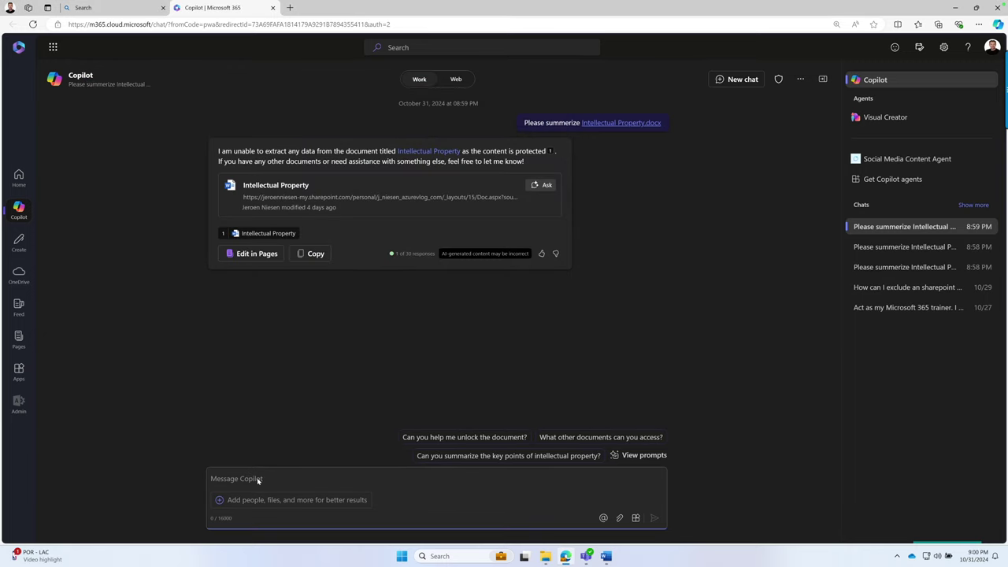
pyautogui.write('Please summarize: /')
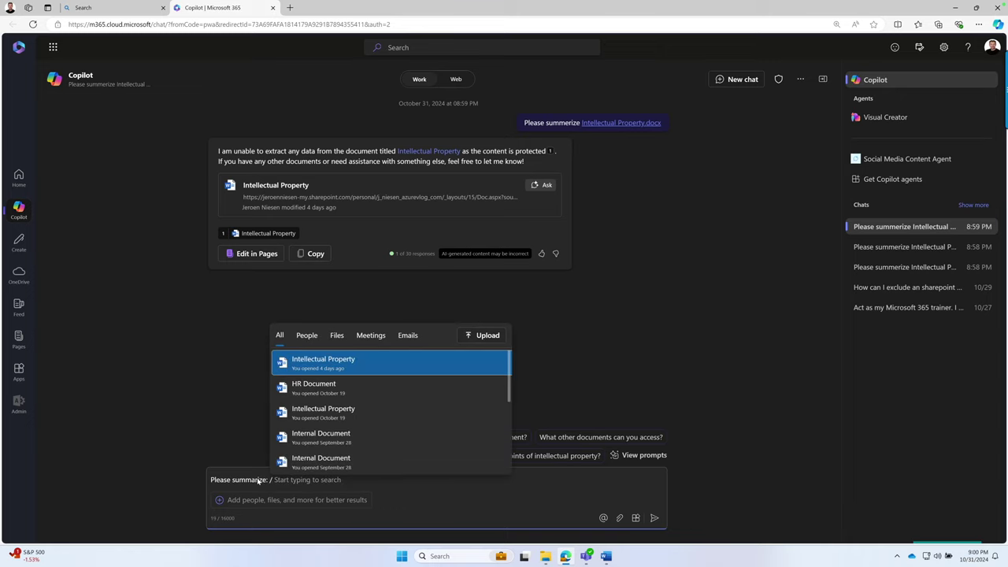
pyautogui.press('Return')
pyautogui.press('Return')
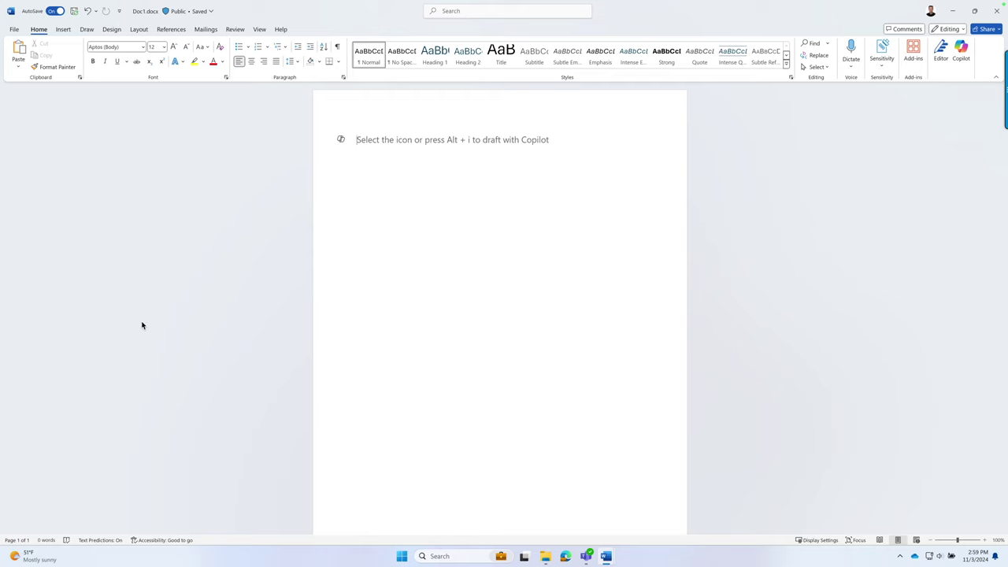
# Prompt Copilot in Doc1.docx to copy in Internal Document.docx's contents, with that file referenced
pyautogui.click(340, 139)
pyautogui.write('Can you place copy the contenst from Internal Document.docx into this document?')
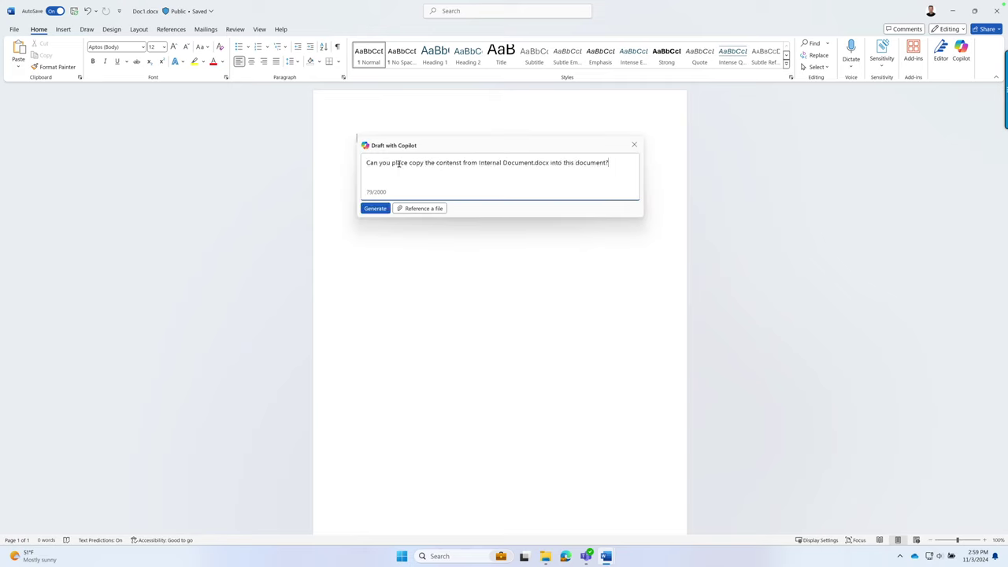
pyautogui.moveTo(549, 162); pyautogui.dragTo(478, 163)
pyautogui.write('/')
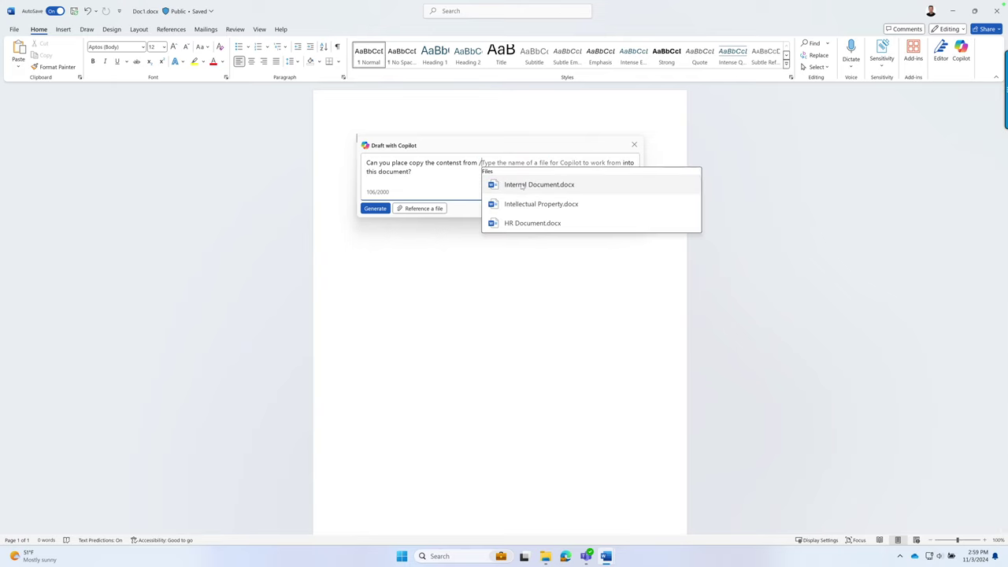
pyautogui.click(519, 185)
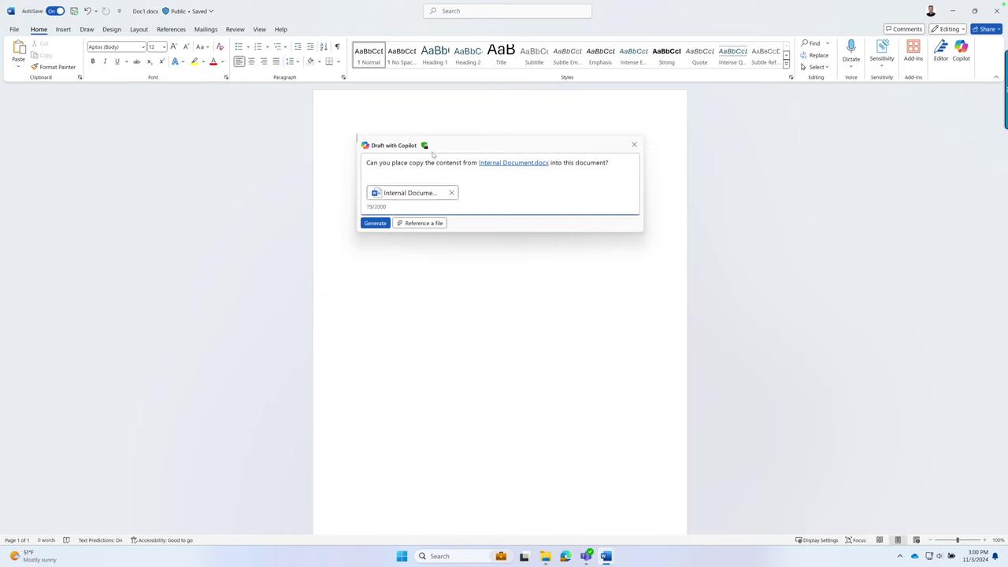
pyautogui.moveTo(422, 149)
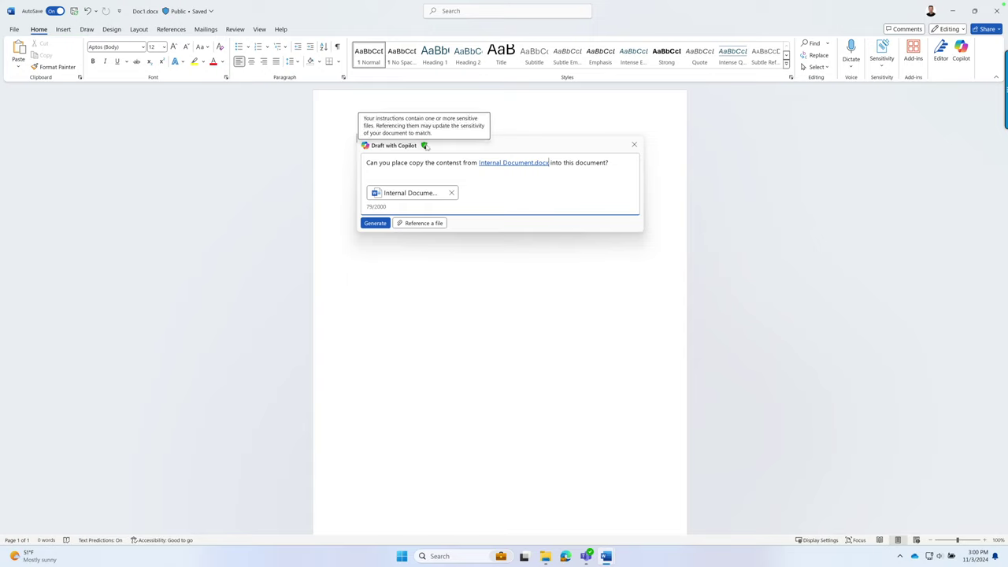
# Generate the Copilot draft in Doc1.docx from Internal Document.docx
pyautogui.click(375, 222)
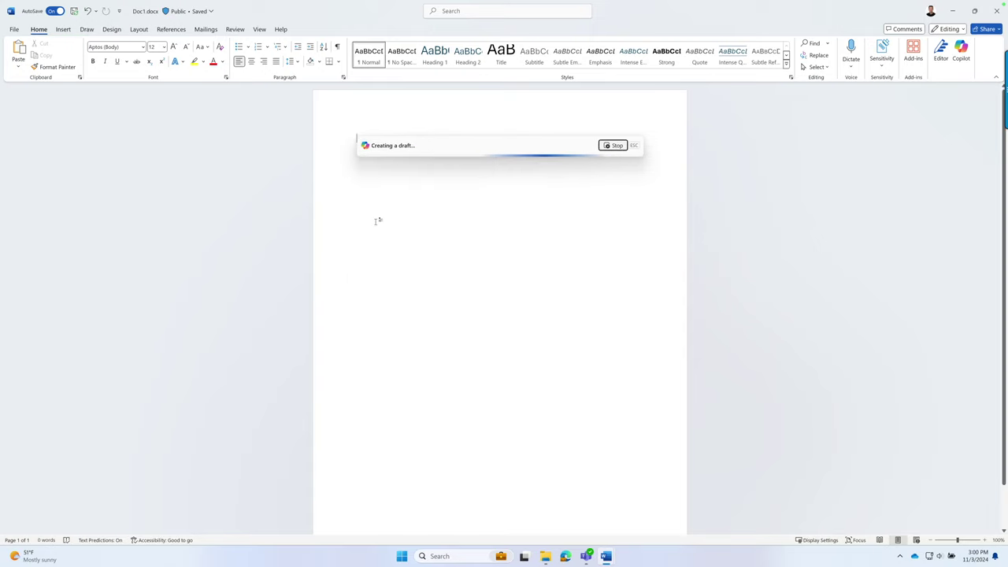